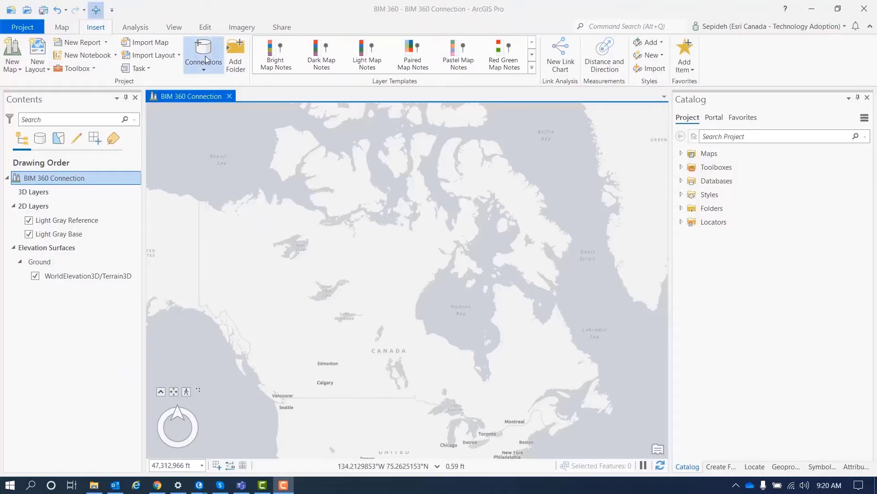
Step: Create a new BIM cloud connection named 'BIM Connection'
click(205, 66)
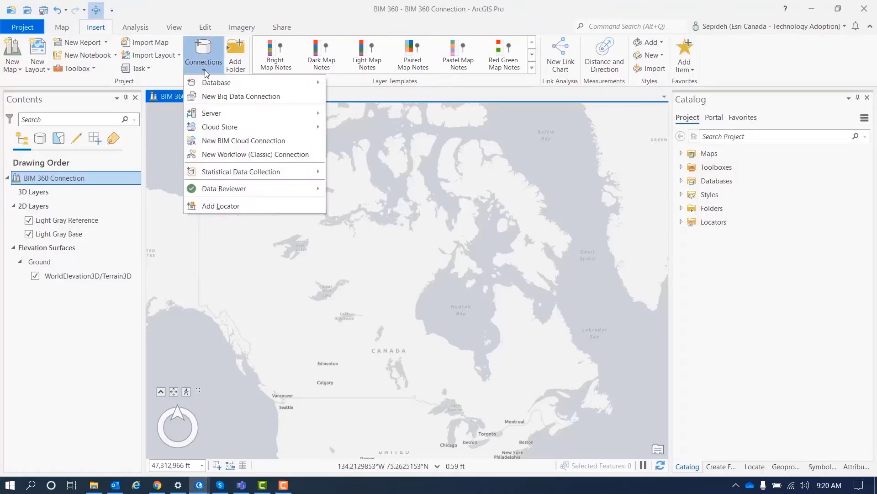
click(224, 142)
click(324, 222)
text(BIM Conn)
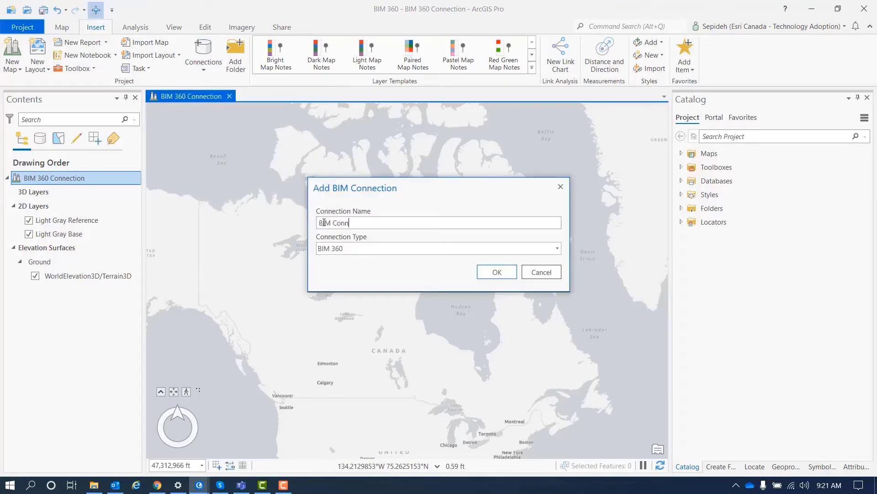
text(ection)
click(490, 272)
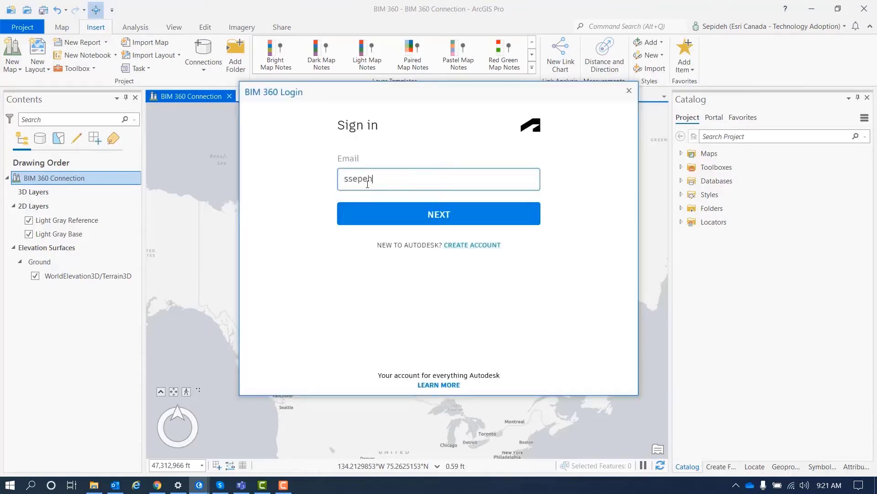
Step: Sign in to Autodesk with the account e-mail, password and verification code, then allow BIM 360 access
click(433, 214)
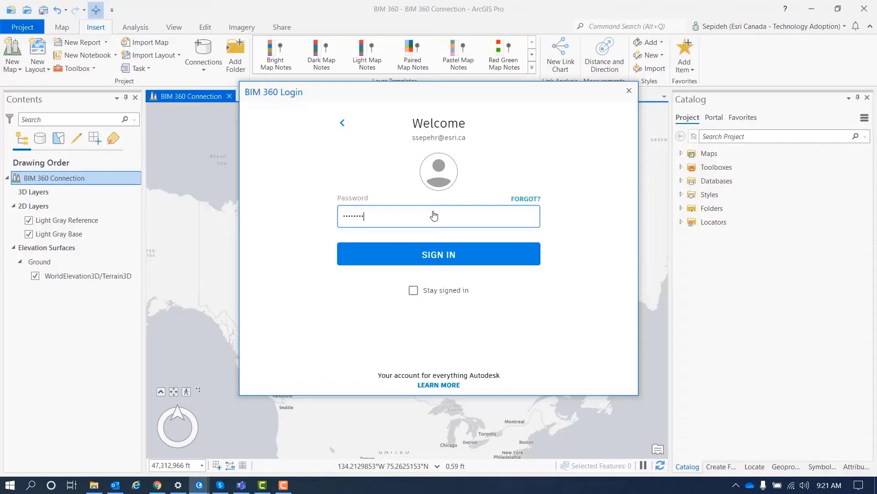
click(439, 254)
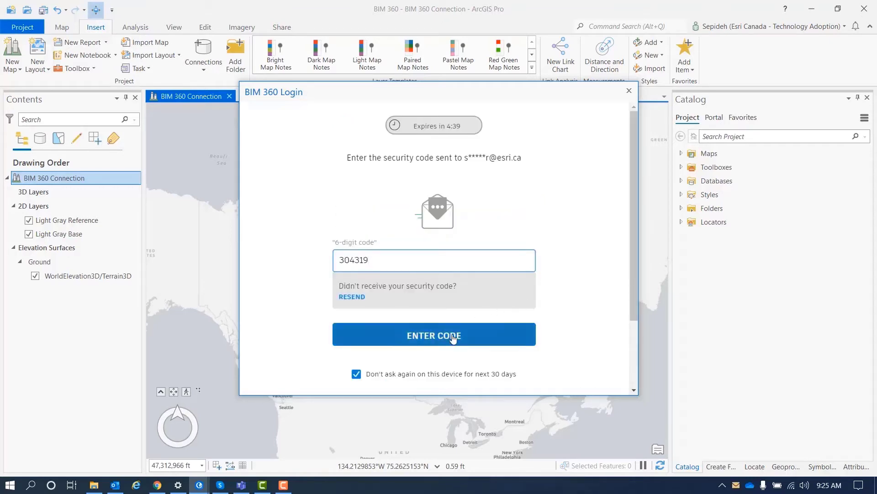
click(453, 336)
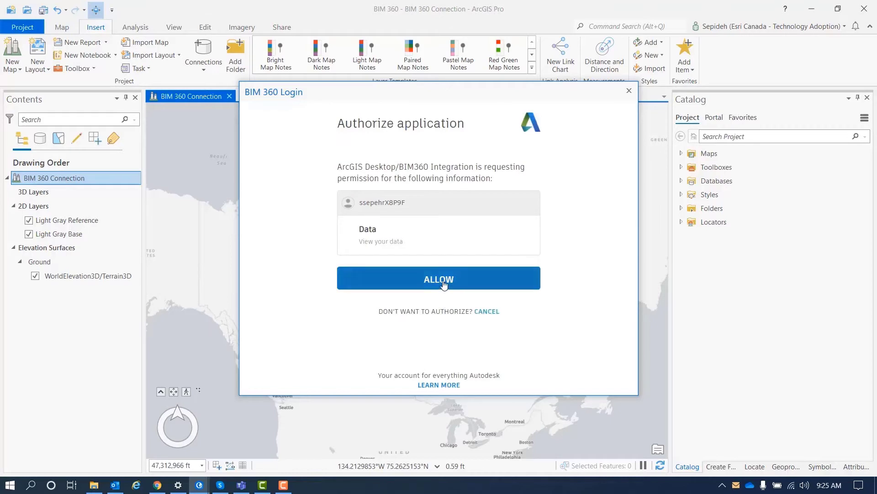
click(441, 288)
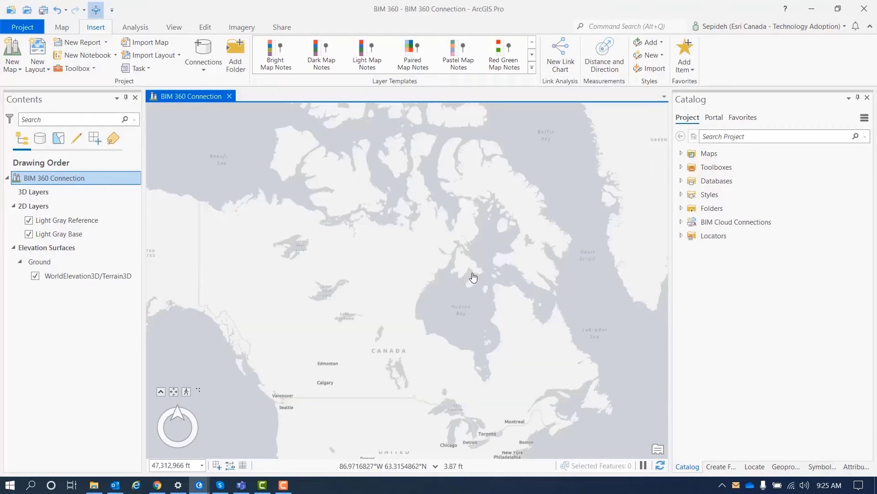
Step: Expand BIM Connection.bcc down to the Esri Canada project's Architectural and Civil Structures files
click(681, 222)
click(690, 236)
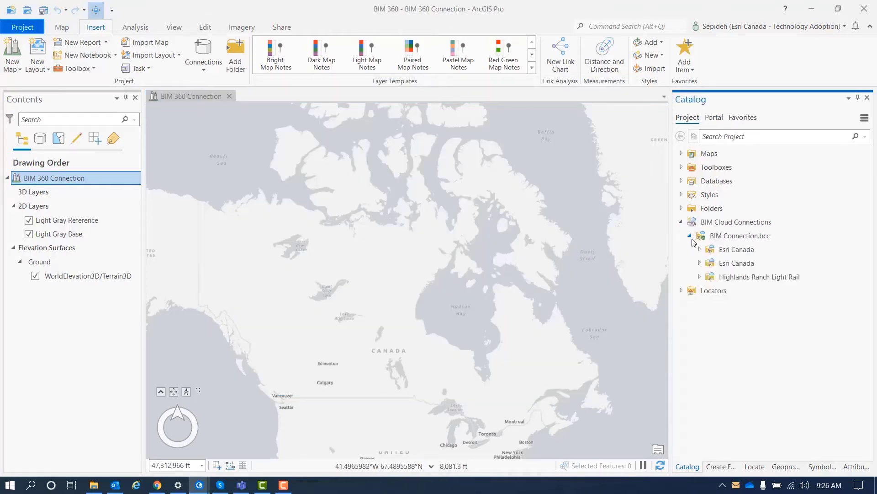
click(700, 263)
click(708, 290)
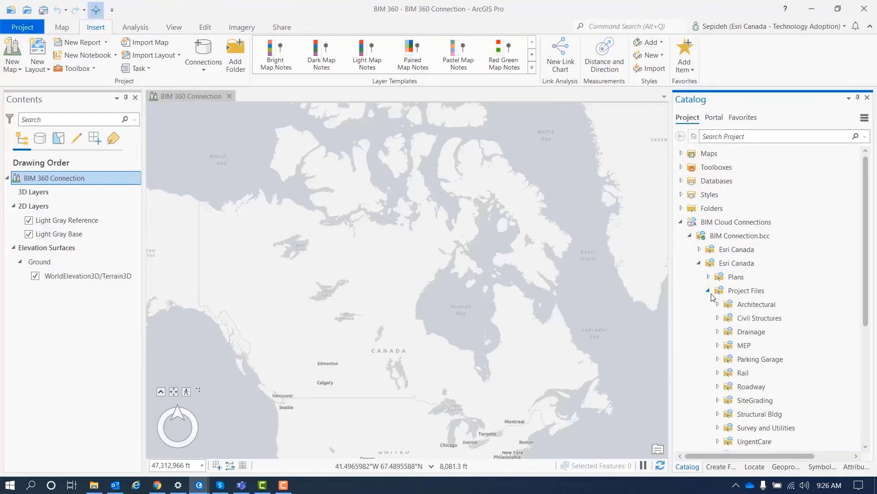
click(718, 304)
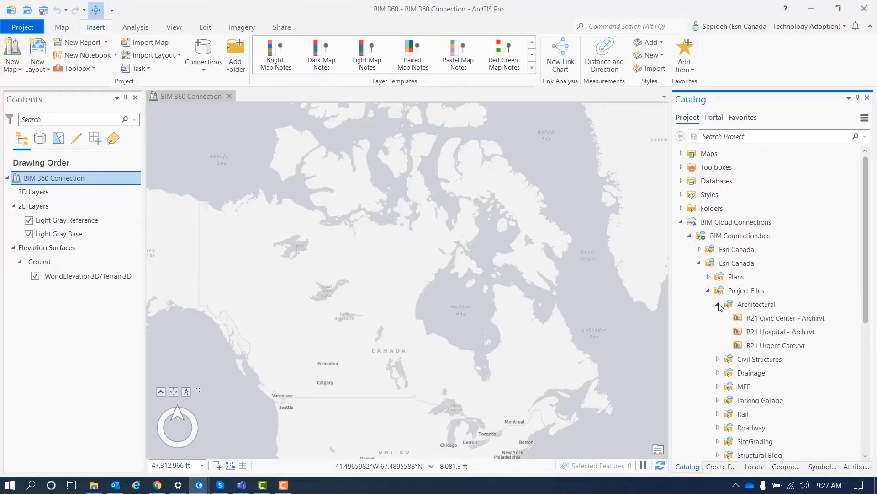
click(718, 359)
Step: Download R21 Civic Center - Arch.rvt to the project folder and show it under Folders > BIM 360
right_click(743, 319)
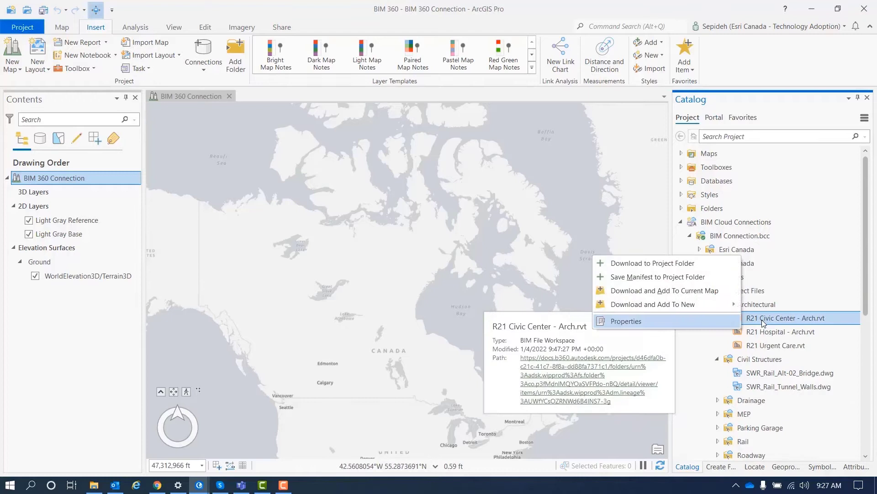
click(653, 263)
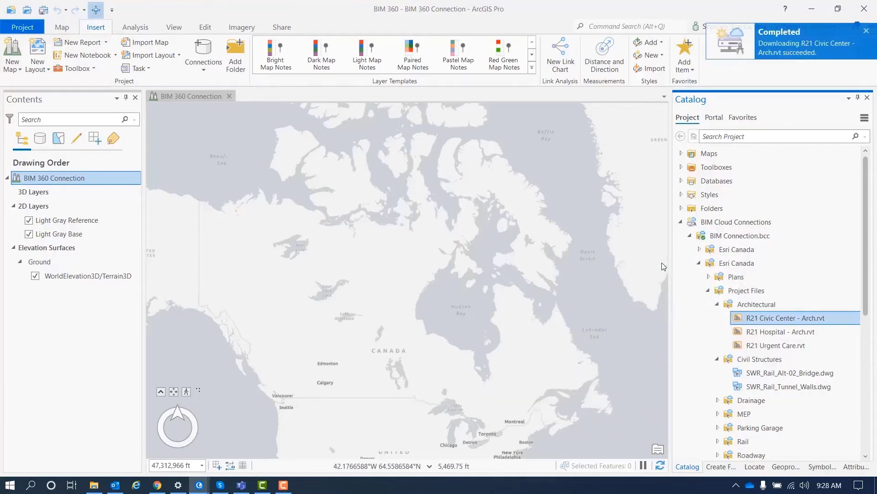
click(681, 208)
click(690, 222)
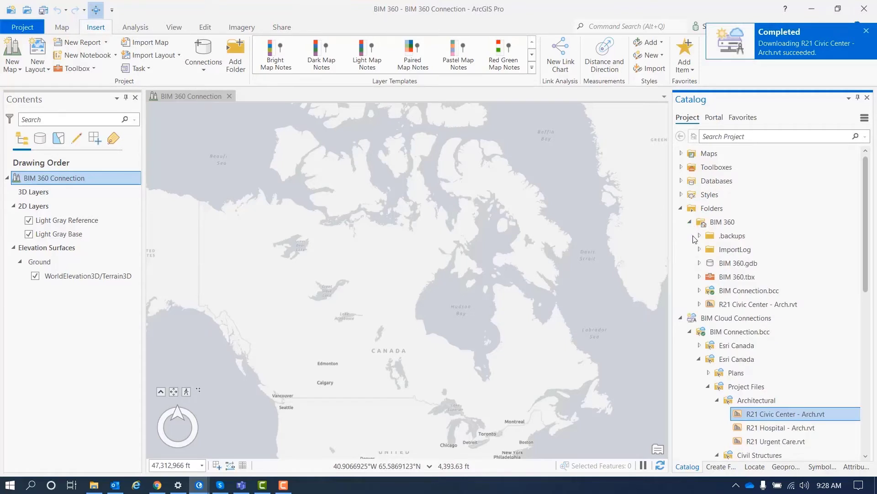
Step: Open the downloaded model's file properties and check its spatial reference, world file transformation and position
right_click(739, 305)
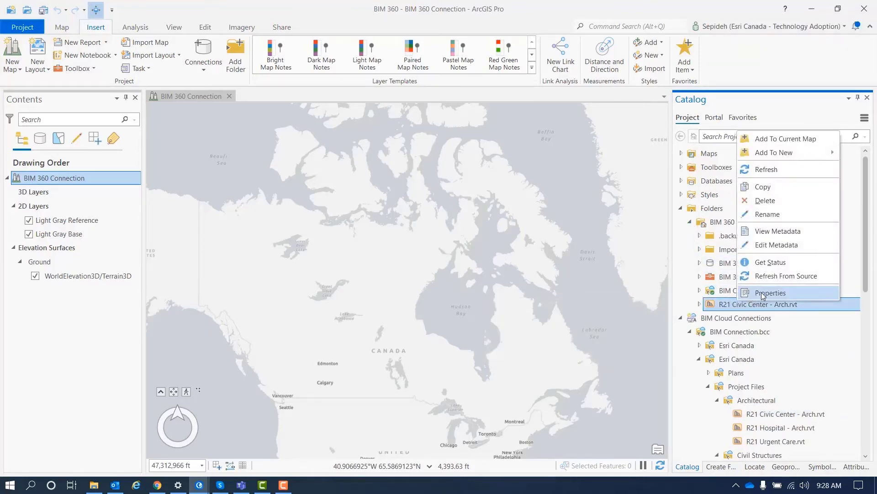
click(763, 293)
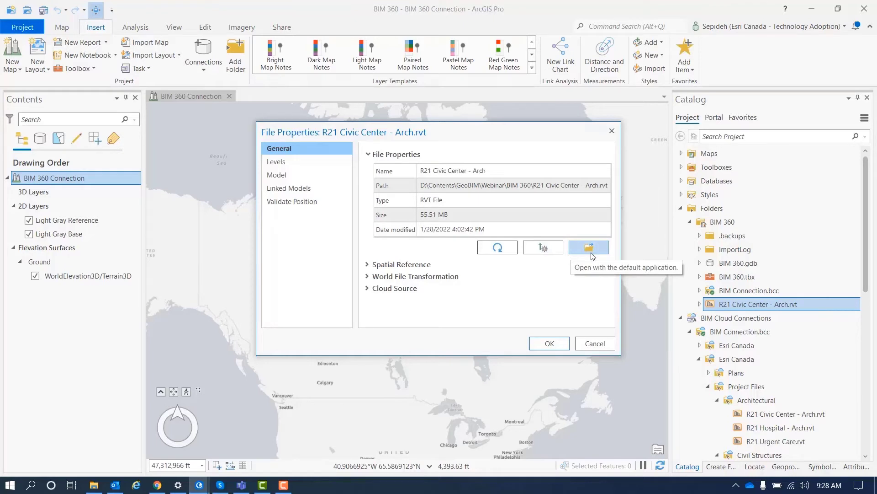
click(368, 267)
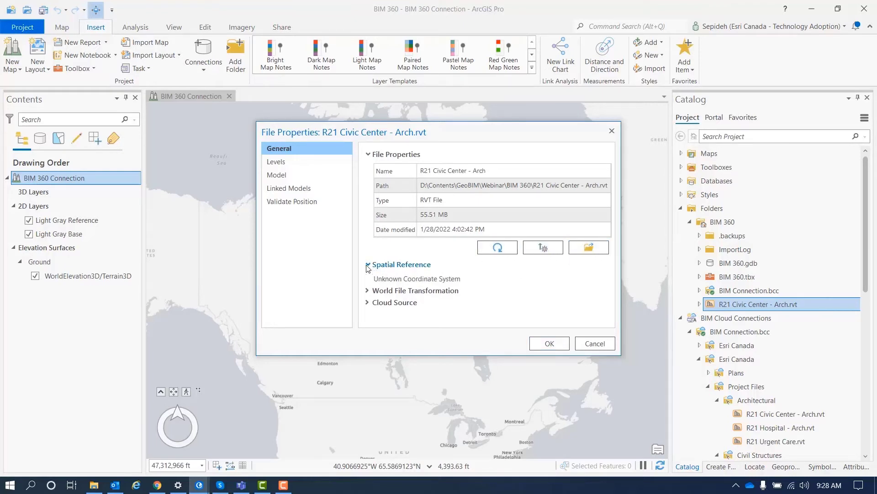
click(369, 292)
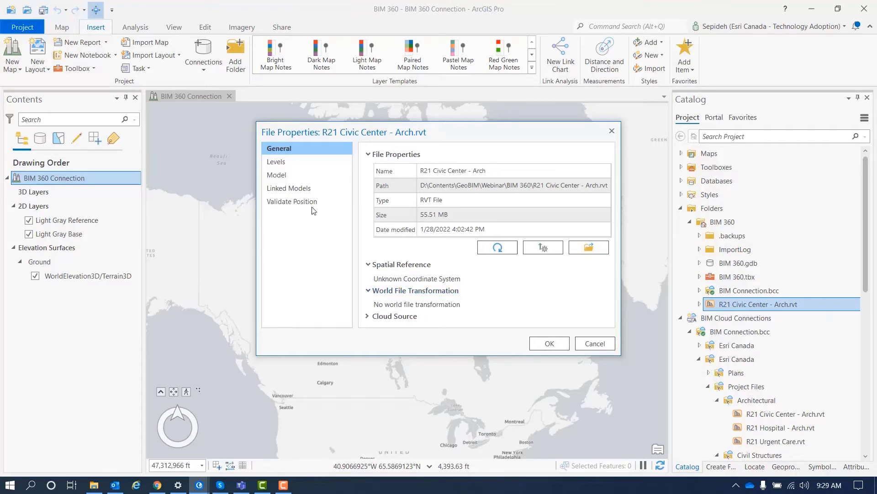
click(291, 202)
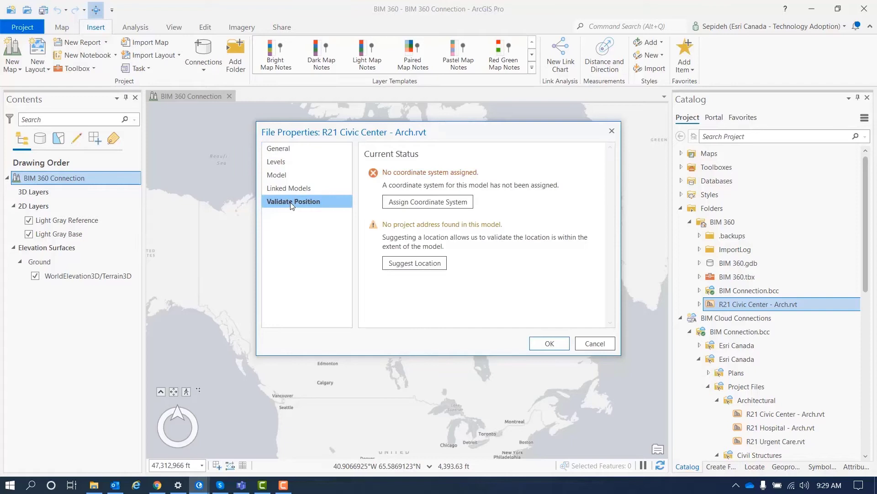
Step: Search coordinate systems for 'NAD 1983' and browse to the State Plane NAD 1983 (2011) (Meters) zones
click(439, 206)
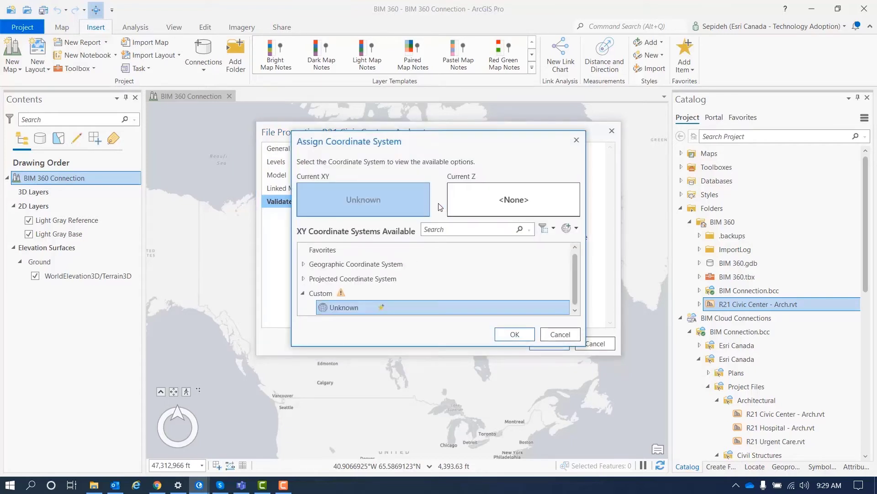
click(435, 229)
text(NAD)
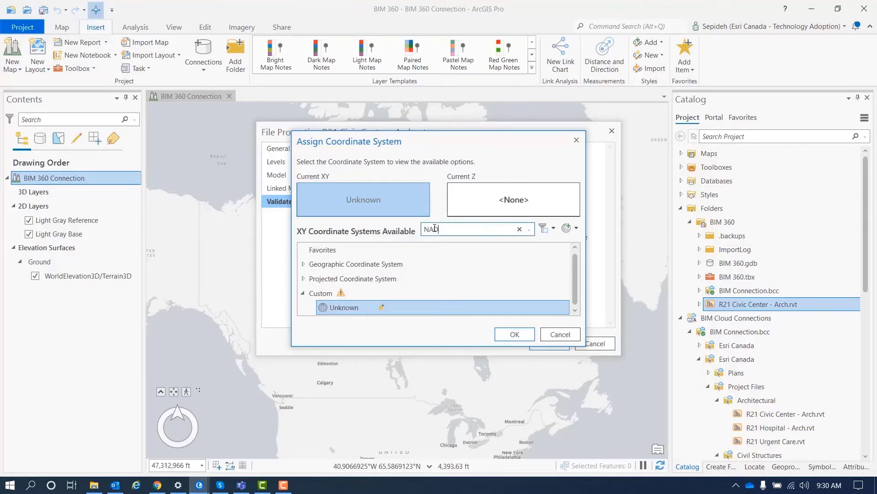
text( 1983)
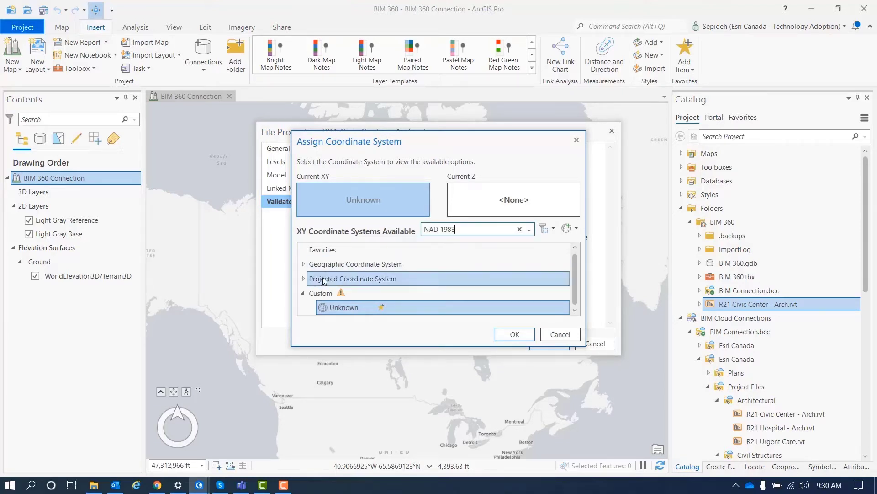
click(304, 279)
scroll(307, 283, down, 2)
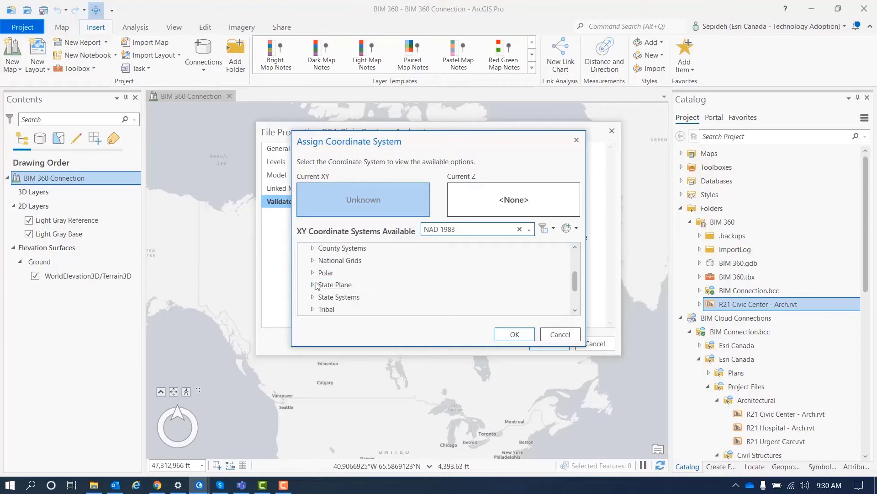
click(313, 285)
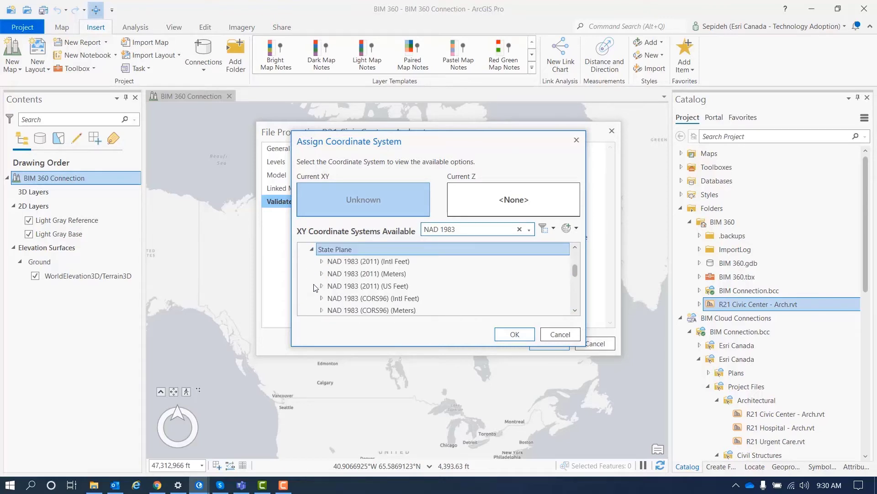
click(322, 274)
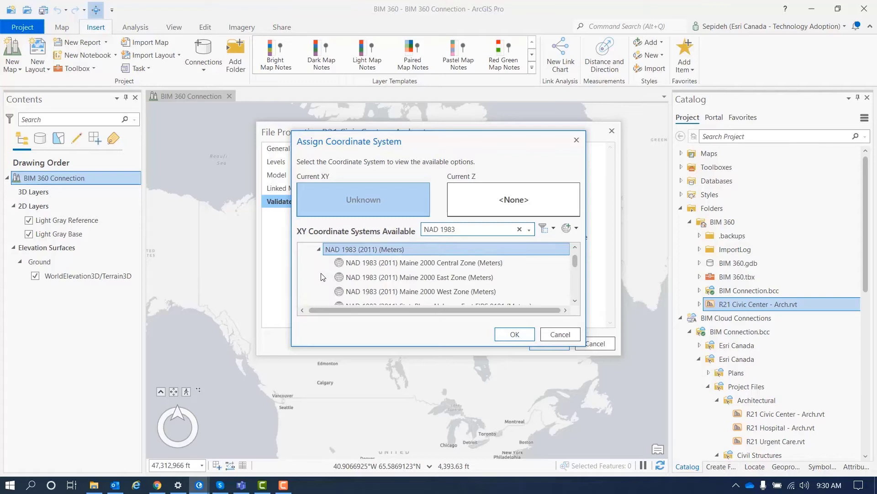
Step: Select StatePlane Colorado Central FIPS 0502 (Meter) and confirm it as the model's coordinate system
click(575, 300)
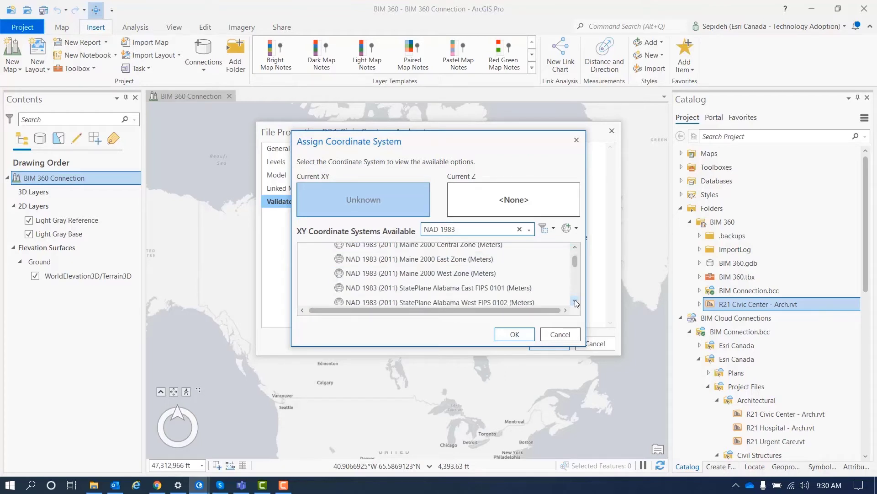
click(575, 302)
click(576, 301)
click(575, 302)
click(575, 302)
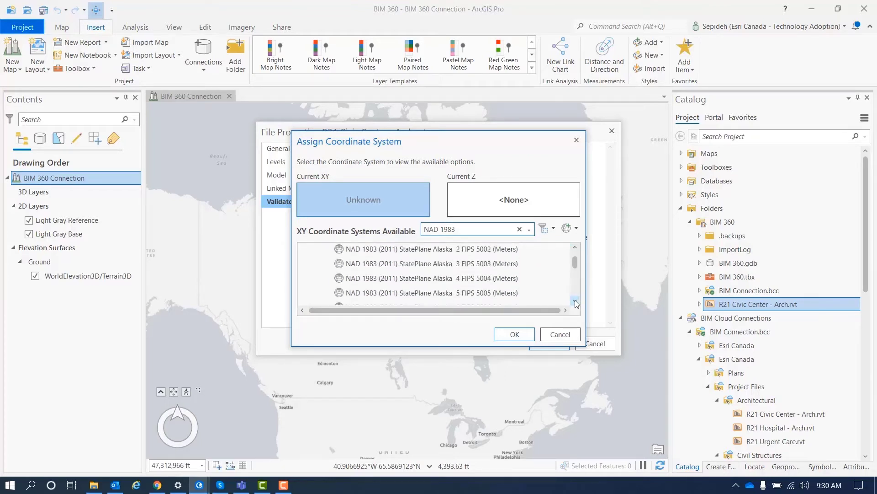
click(576, 302)
click(575, 302)
click(576, 302)
click(575, 302)
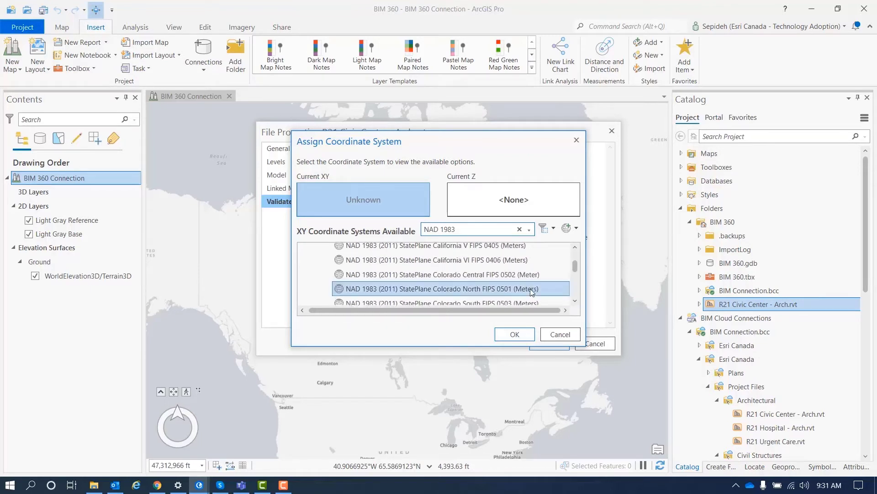
click(480, 275)
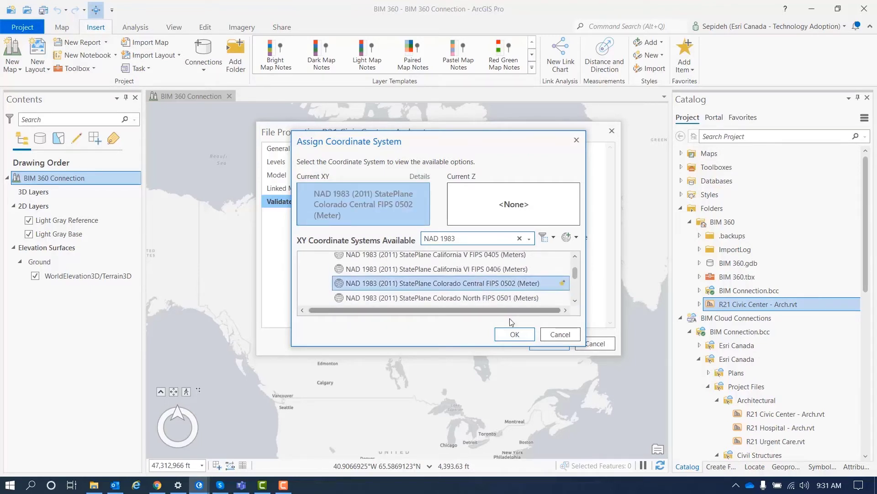
click(515, 334)
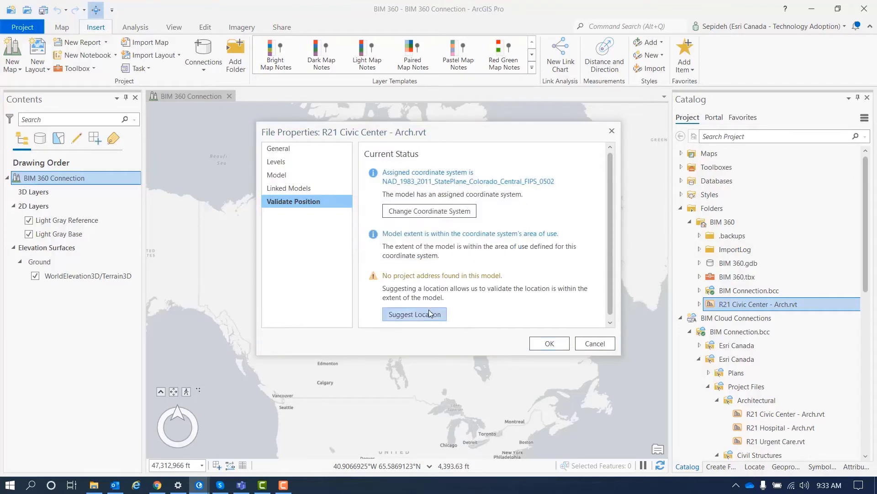
Step: Search 'Highlands Ranch' and set Highlands Ranch, CO, USA as the model's suggested location
click(425, 315)
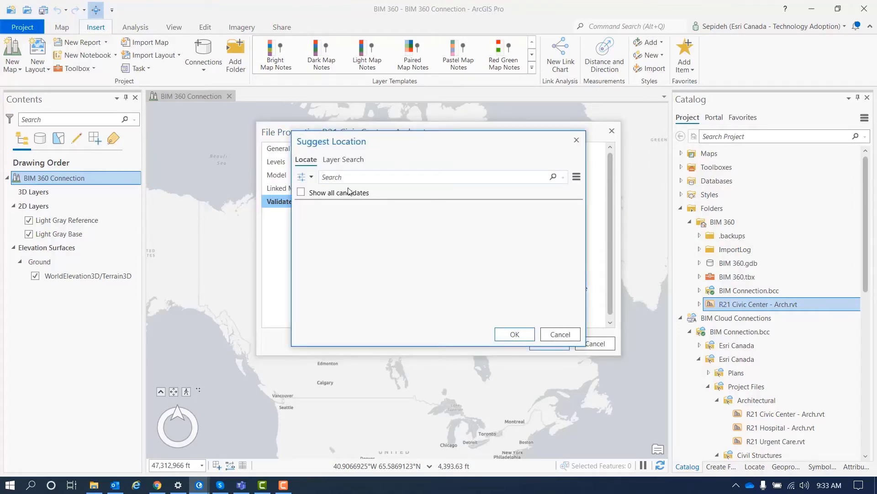
text(High)
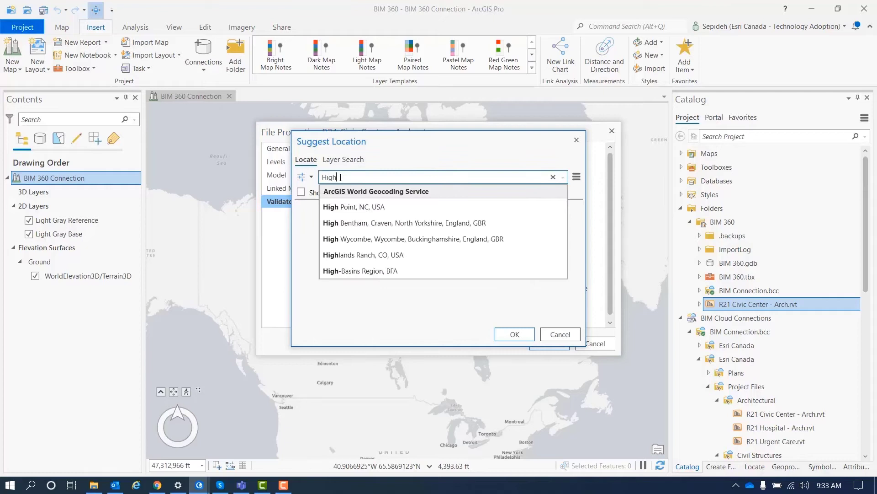
text(land)
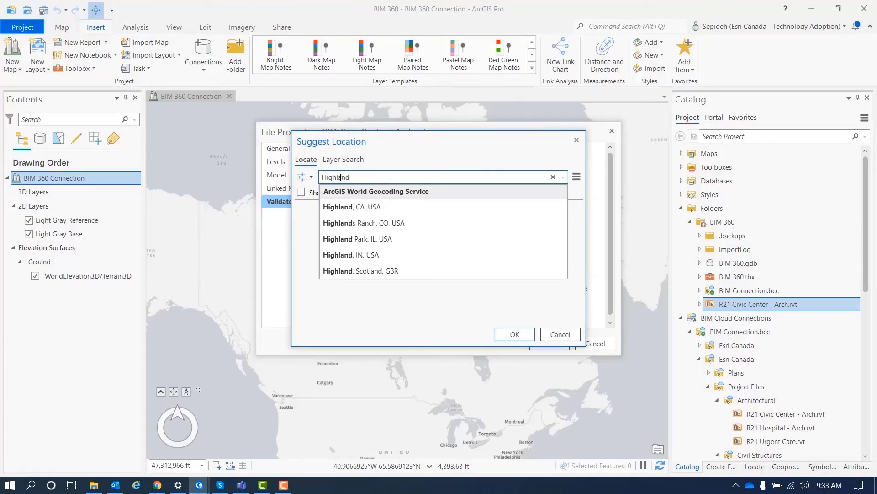
text(s Ra)
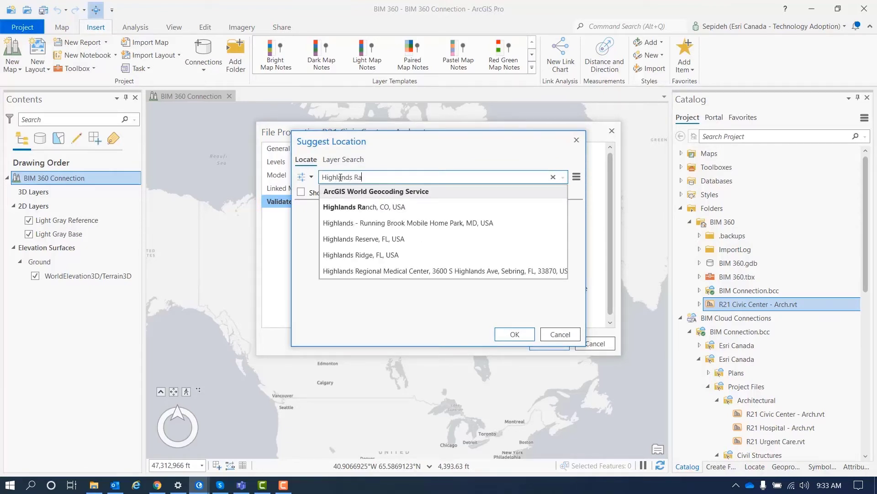
text(nch)
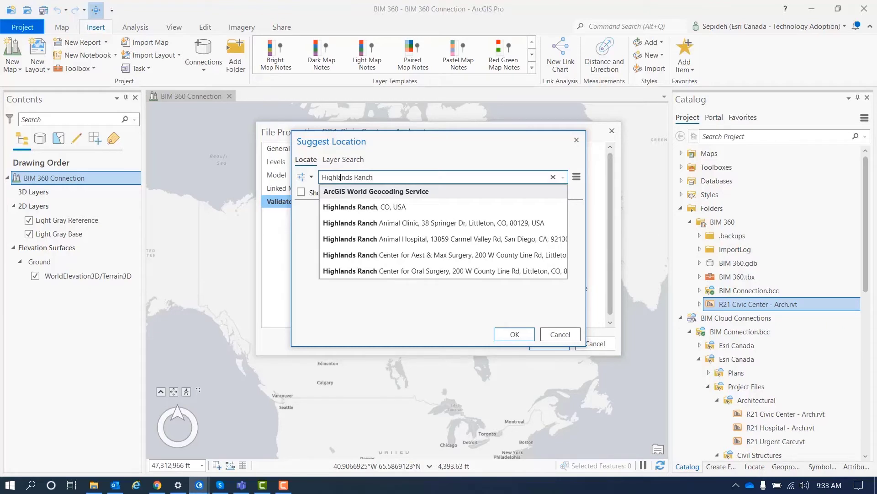
click(345, 207)
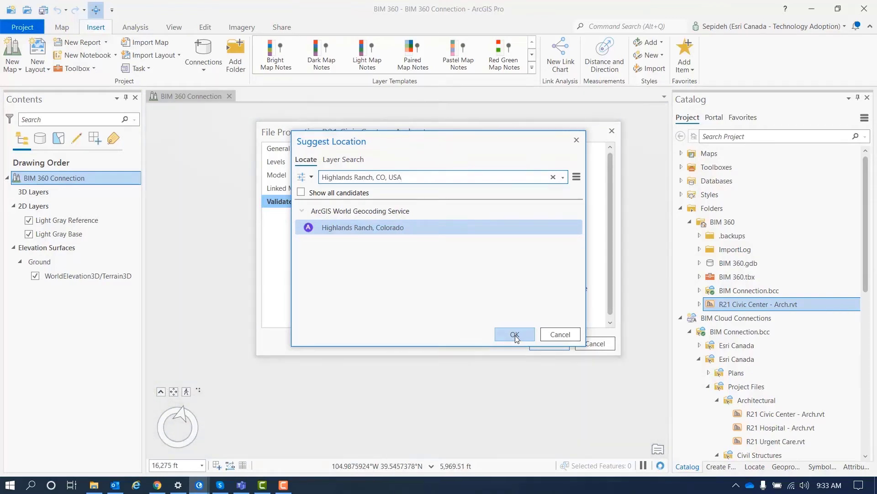
click(515, 335)
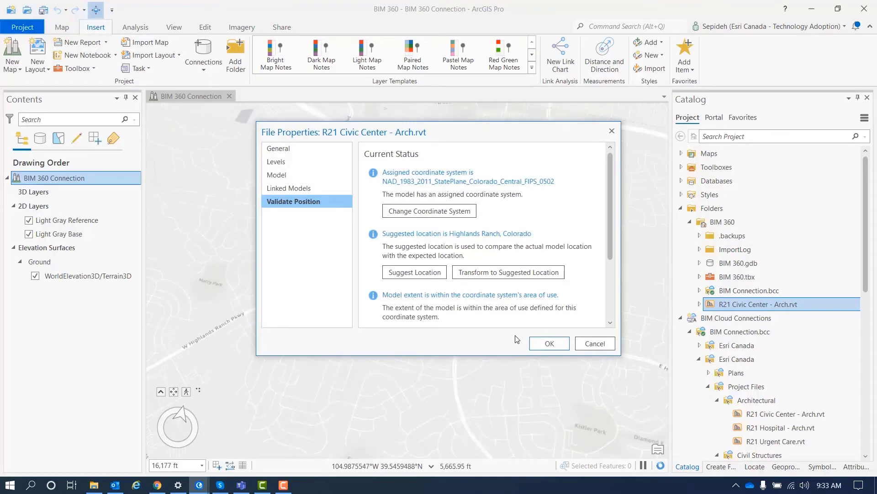
Step: Add R21 Civic Center - Arch.rvt to the current scene and orbit out to view the whole building
click(545, 344)
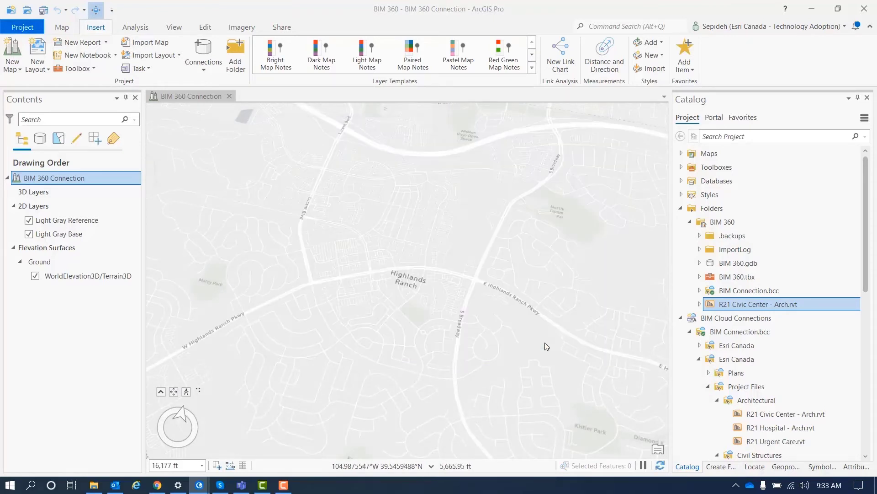
right_click(752, 305)
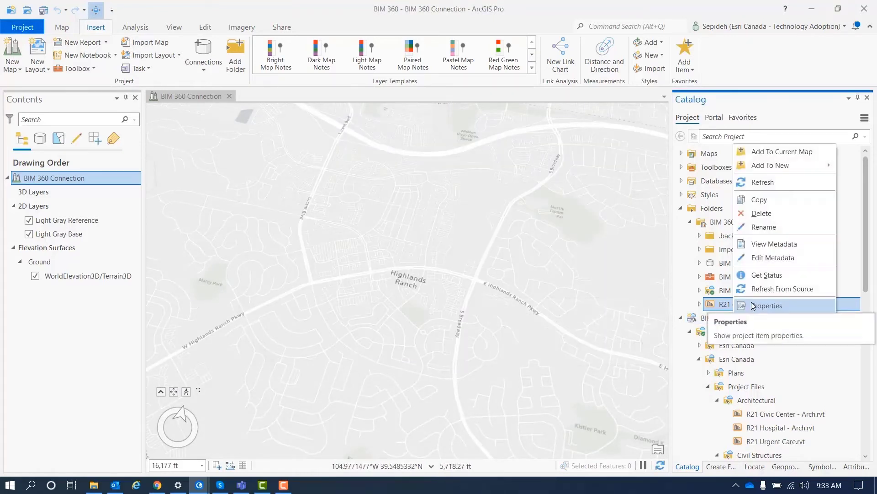
click(774, 154)
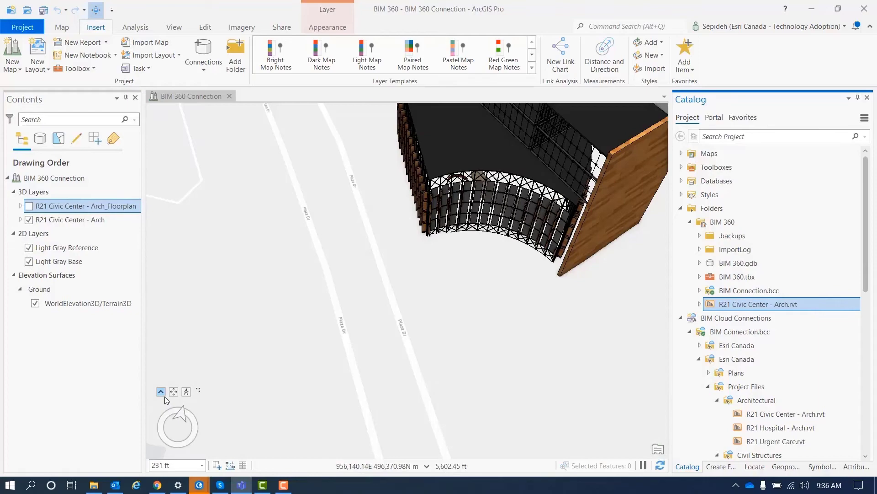
click(161, 392)
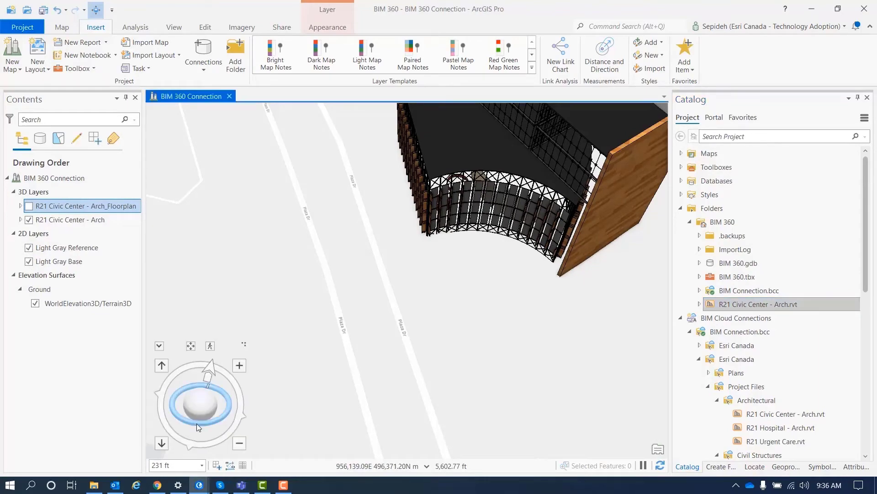
drag(204, 429, 205, 403)
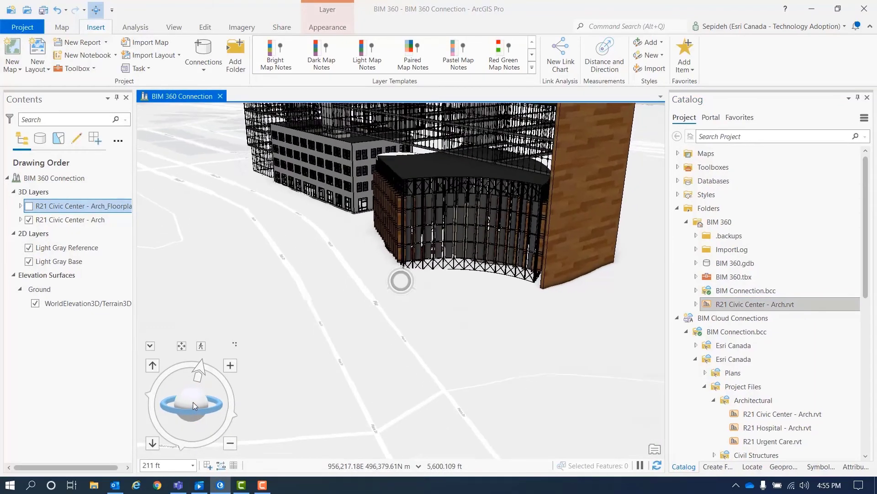
drag(193, 403, 192, 388)
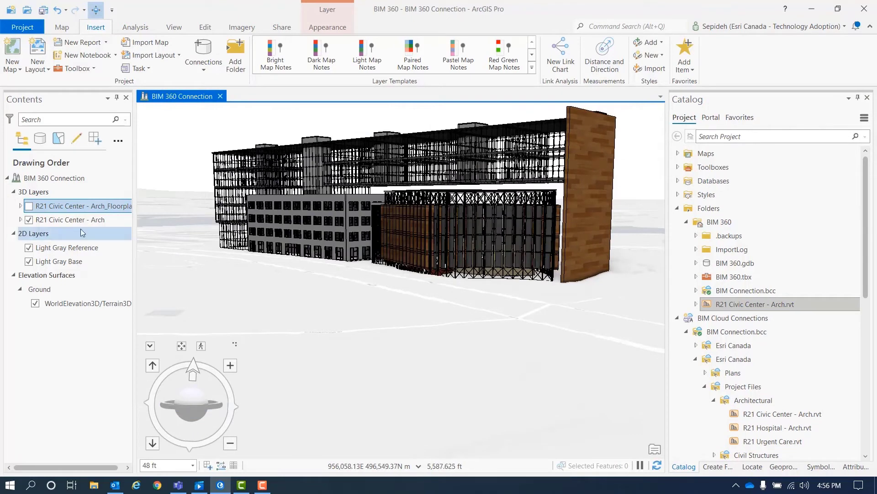
Step: Open the ExteriorShell attribute table, widen the SharedView column, and open its link in the web viewer
click(20, 220)
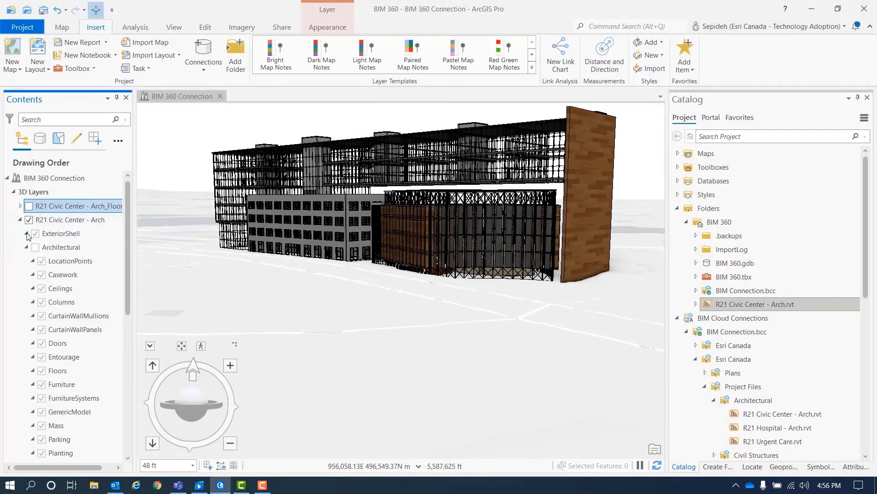
click(67, 232)
right_click(67, 232)
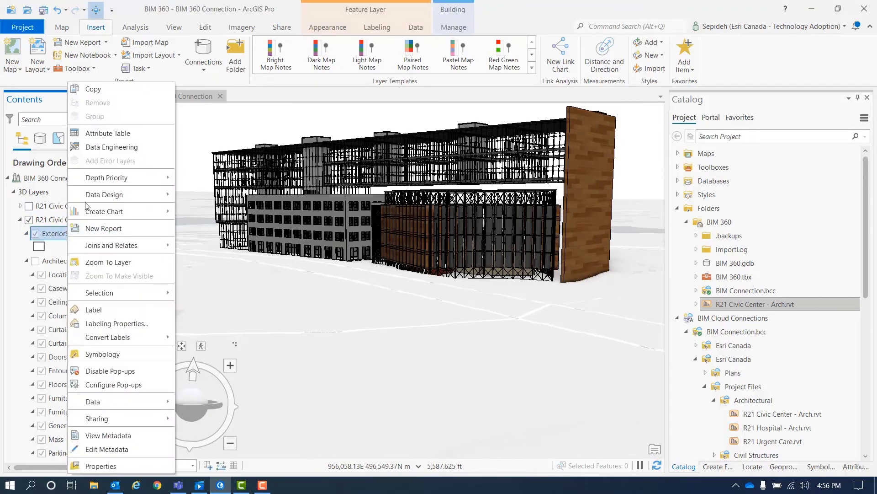
click(108, 133)
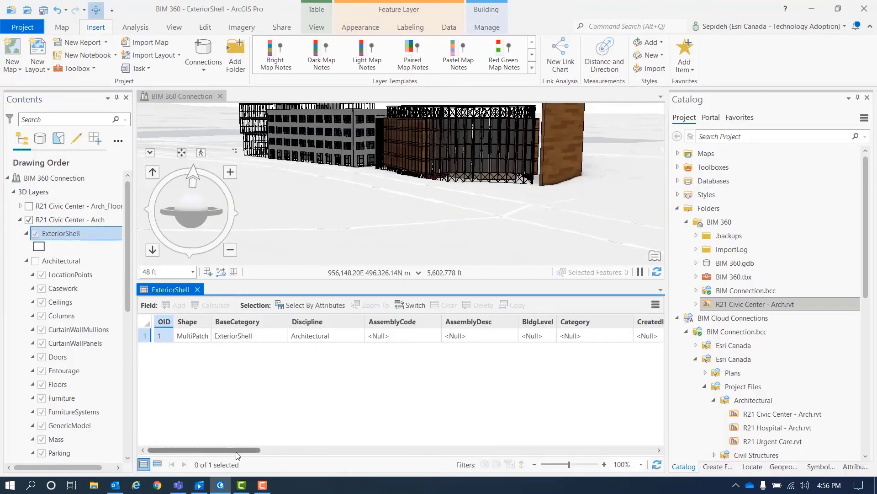
drag(236, 452, 528, 487)
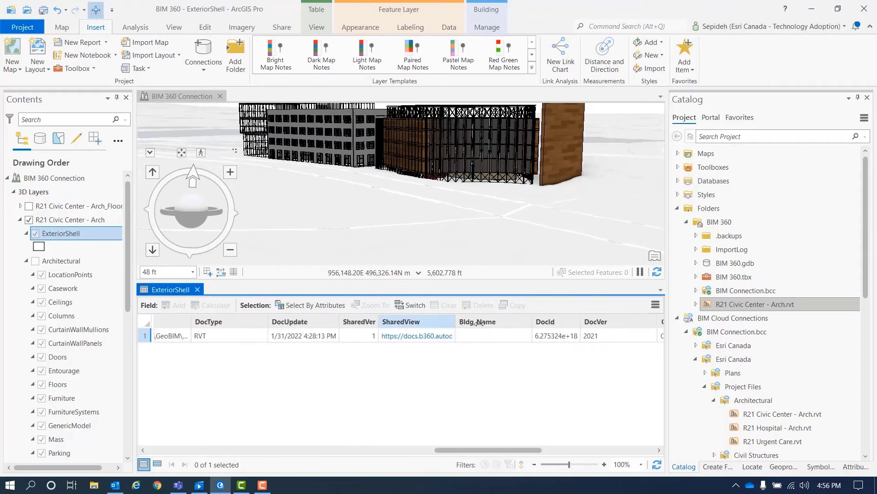
drag(479, 322, 681, 328)
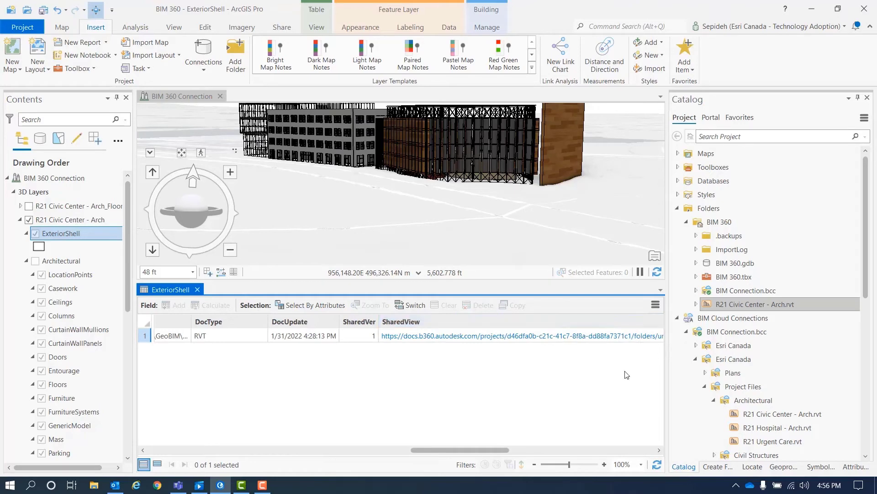
drag(479, 448, 491, 449)
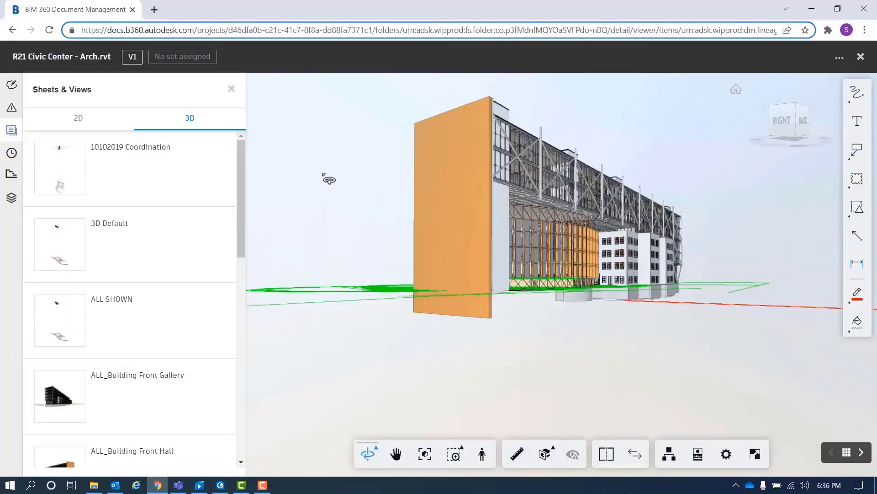
click(419, 30)
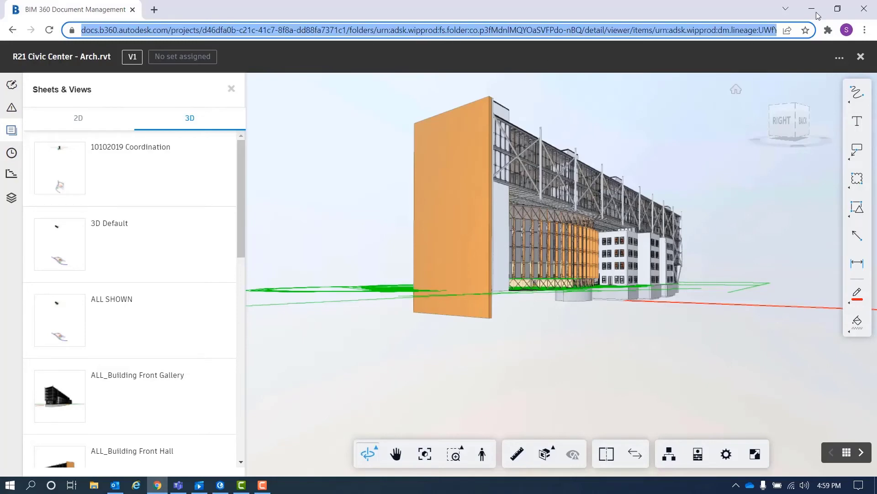
Step: Return to ArcGIS Pro, close the ExteriorShell table, and turn on the Architectural layer group
click(817, 12)
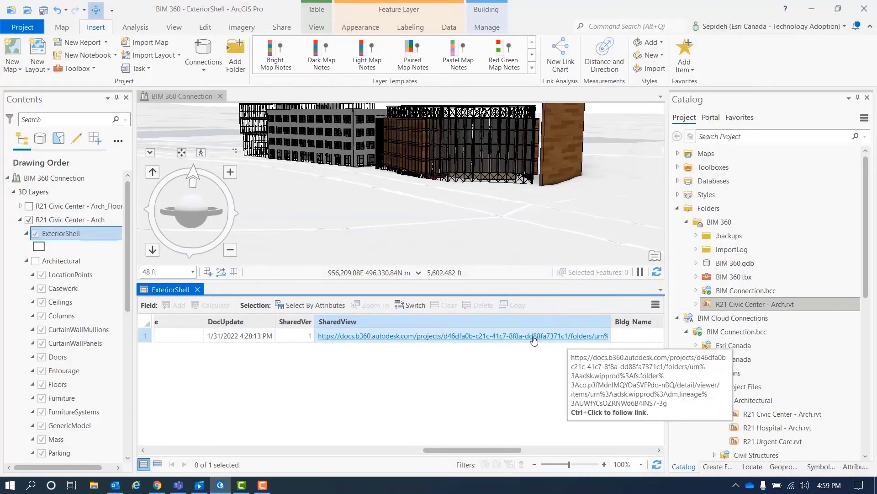
click(197, 290)
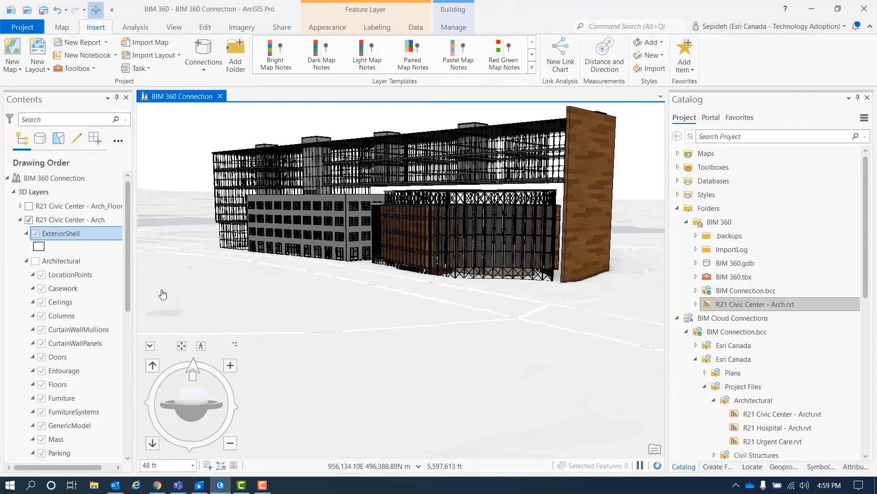
click(36, 260)
Step: Review the LocationPoints attribute table's Survey and Project Base Points, then close it
click(32, 274)
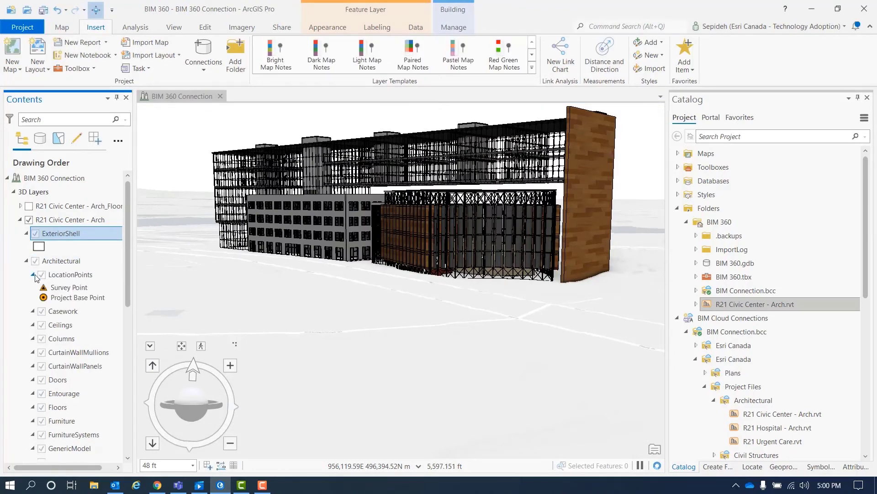
right_click(78, 276)
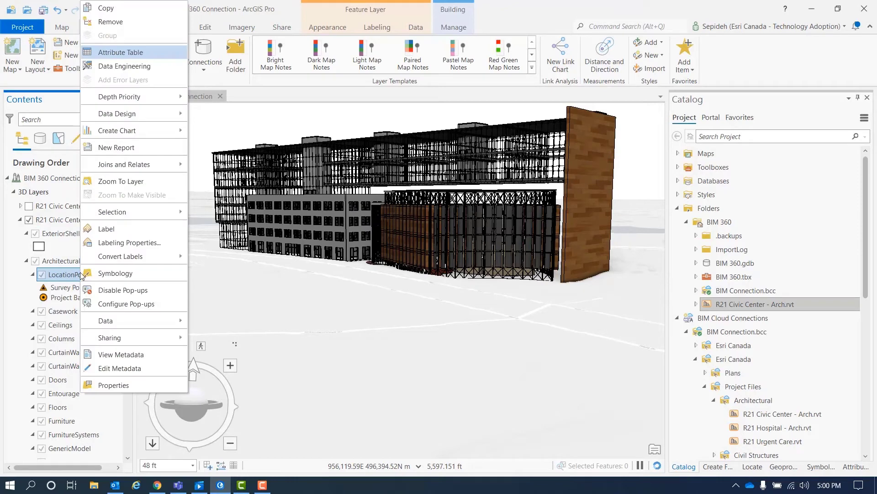
click(138, 53)
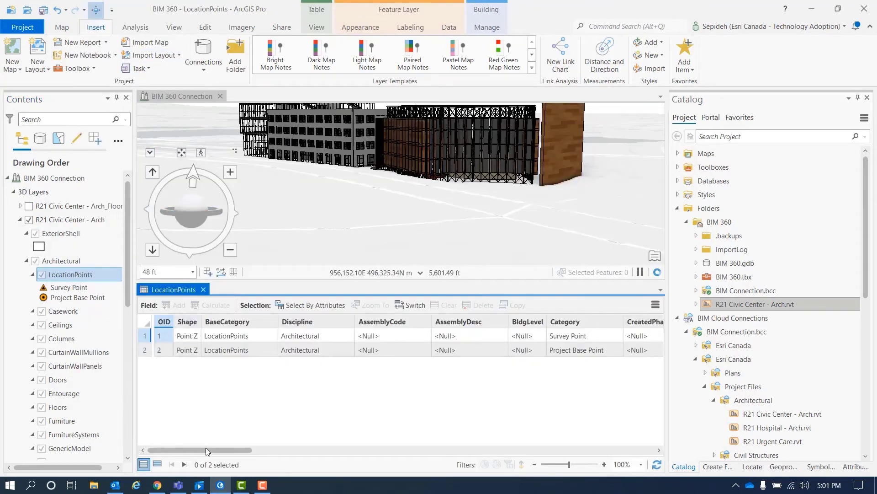
drag(205, 450, 471, 474)
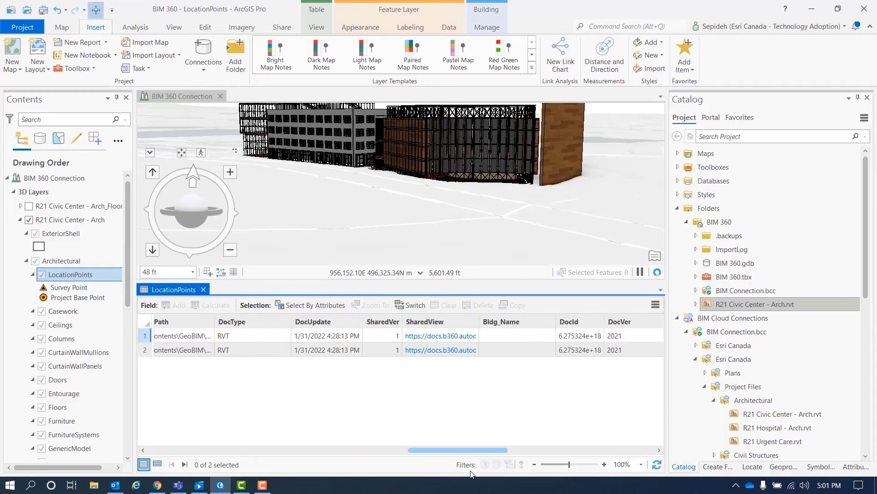
click(203, 289)
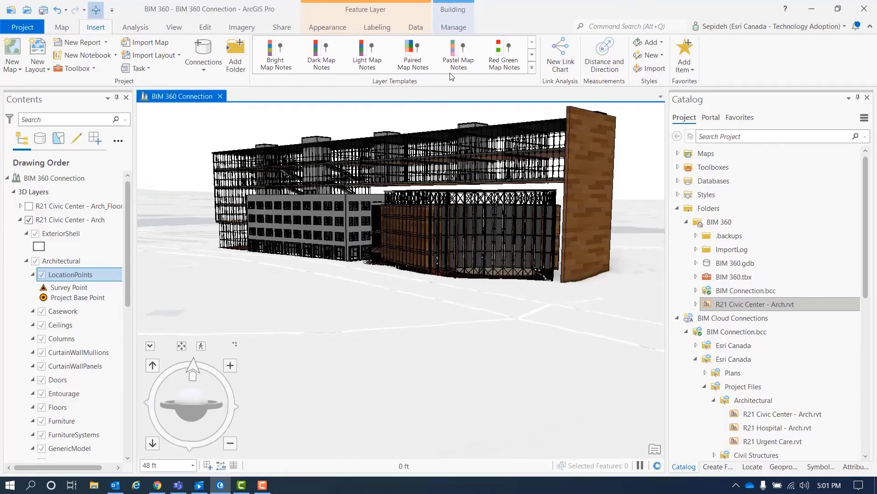
Step: Reopen Create Building Scene Layer Content with its January 31 settings, packaging BIM_CivicCenter.slpk
click(594, 26)
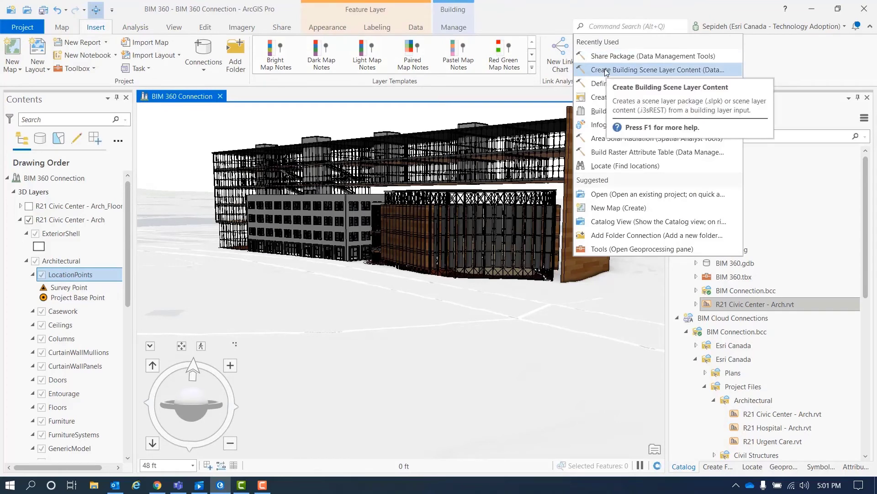
click(605, 69)
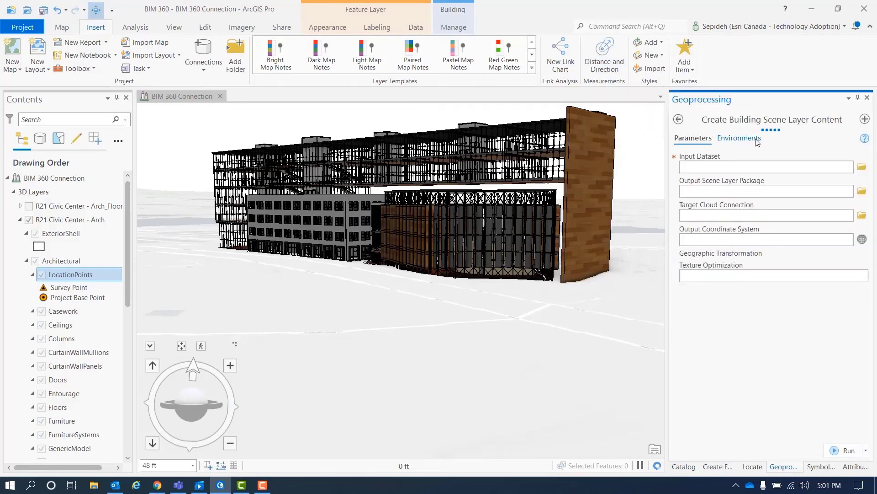
click(678, 119)
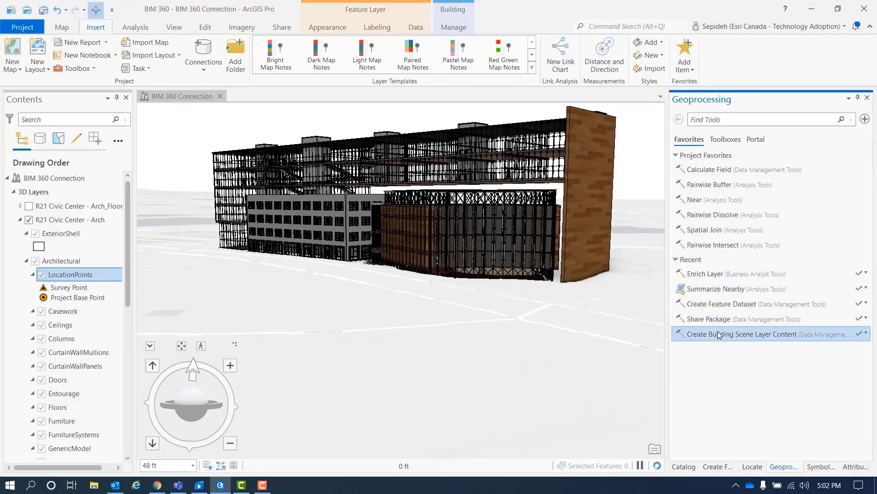
click(866, 335)
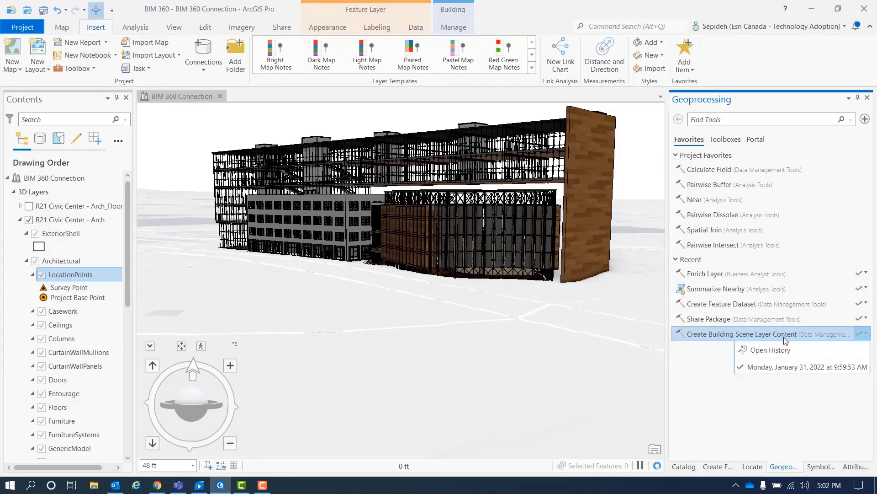
click(770, 371)
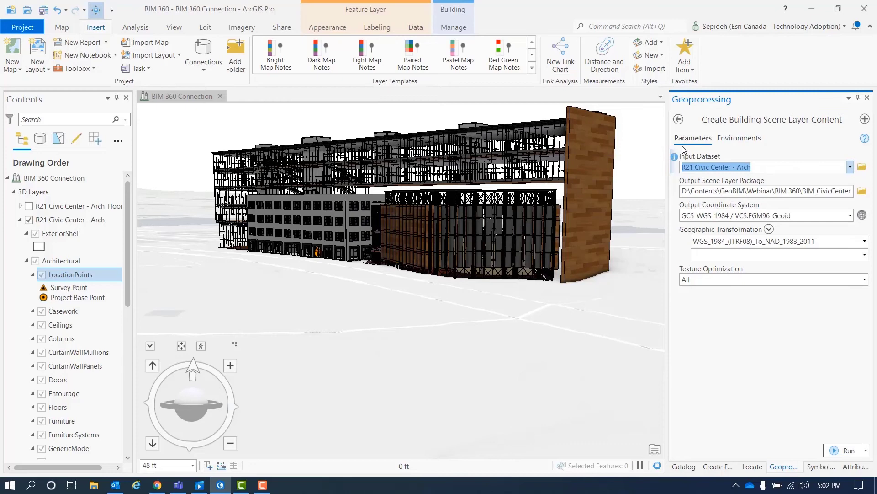
Step: Reopen Share Package with its last run's BIM_CivicCenter settings and check Publish web layer
click(679, 120)
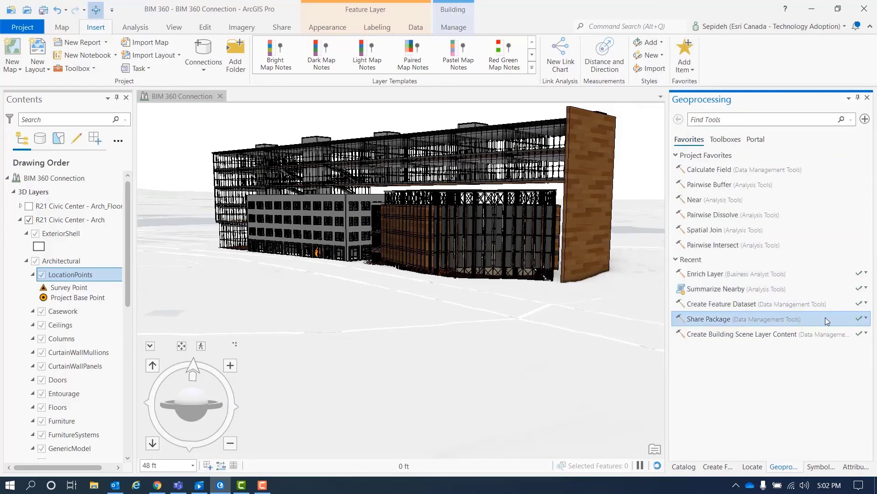
click(866, 319)
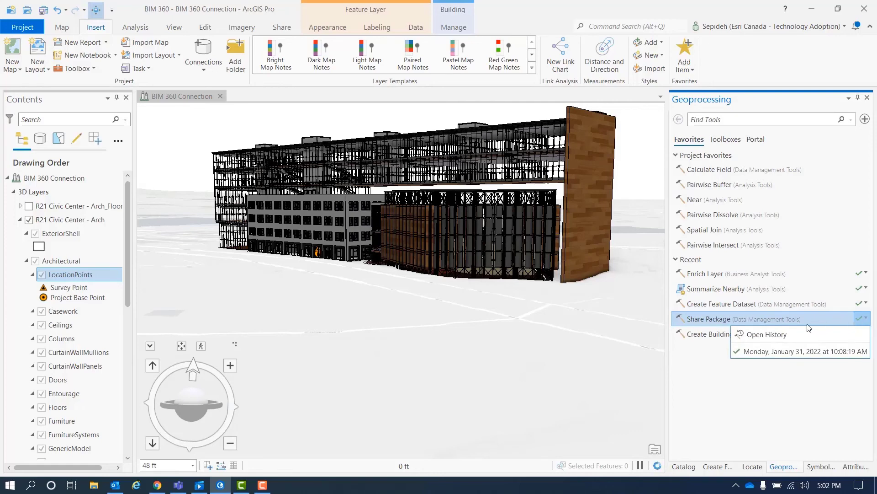
click(785, 352)
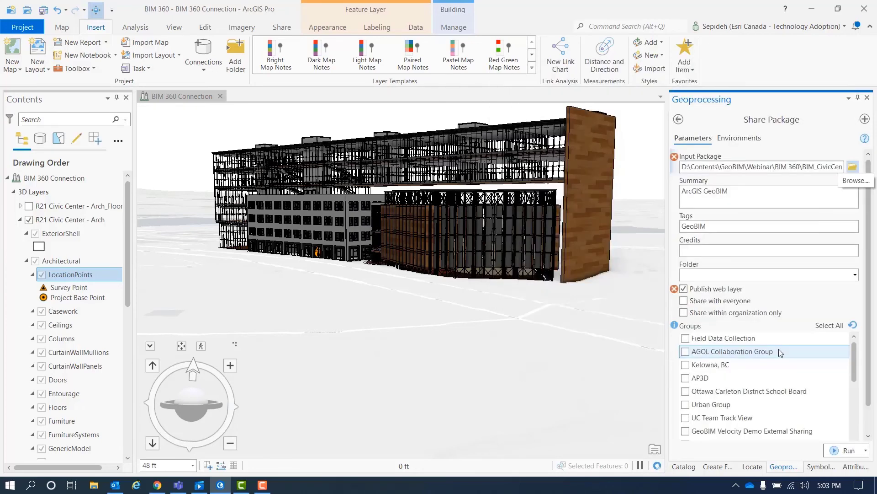
click(684, 288)
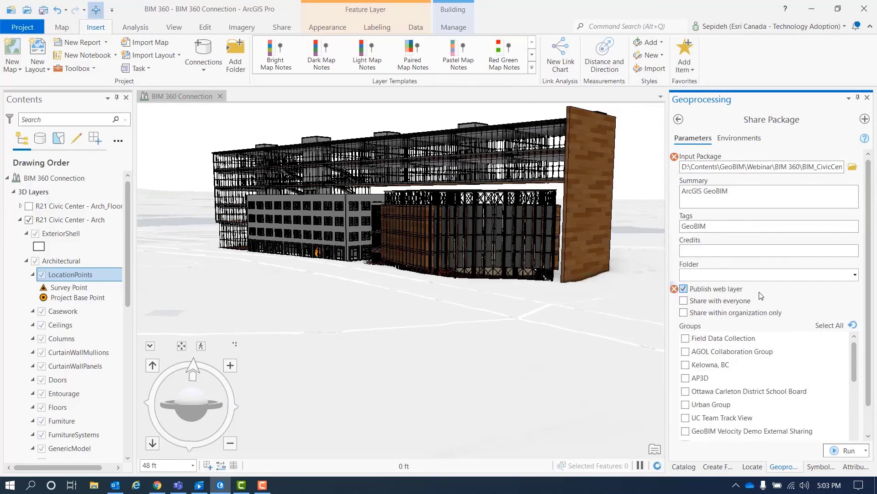
scroll(865, 301, down, 1)
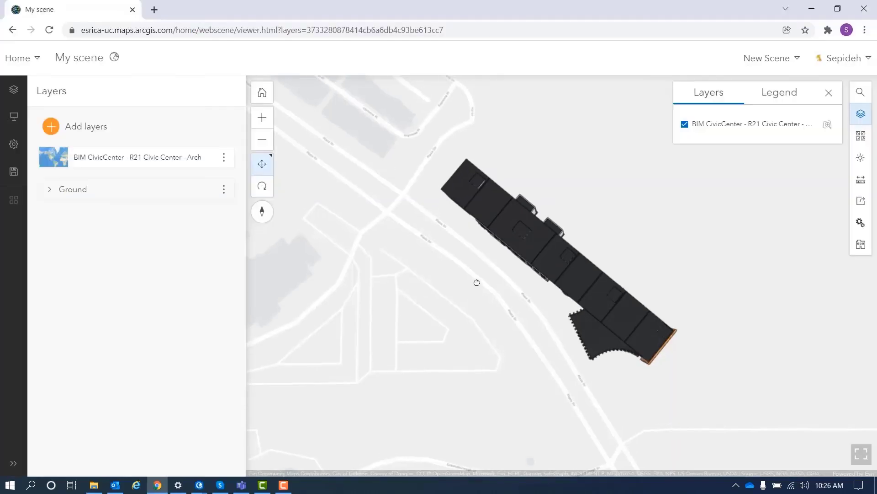
Step: In Building explorer, choose the BIM CivicCenter - R21 Civic Center - Arch layer and turn on Structural and Electrical
right_drag(475, 282, 482, 146)
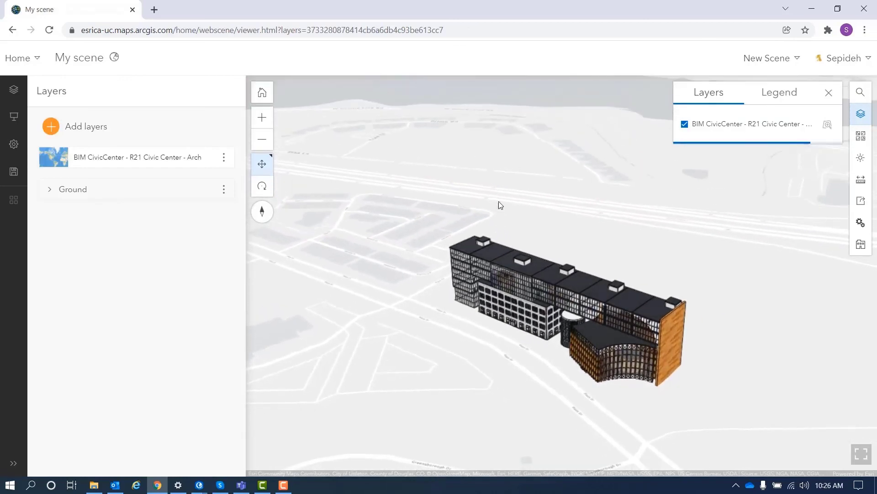
right_drag(493, 329, 490, 268)
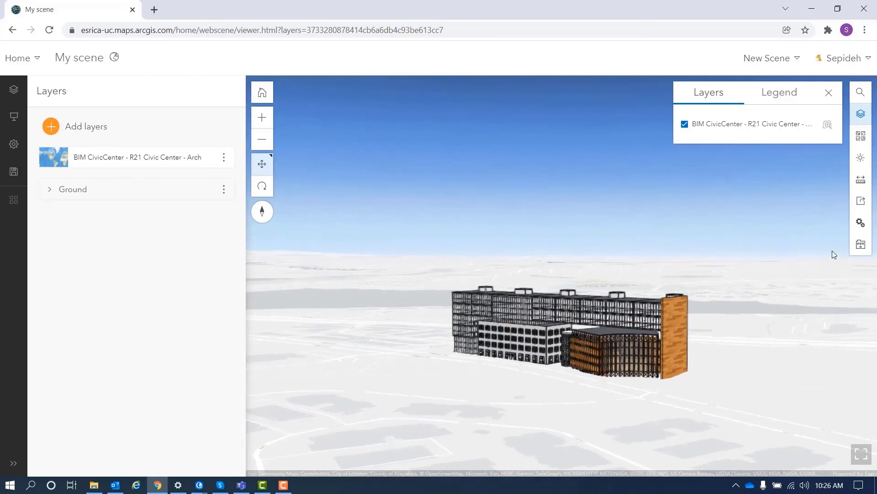
click(861, 245)
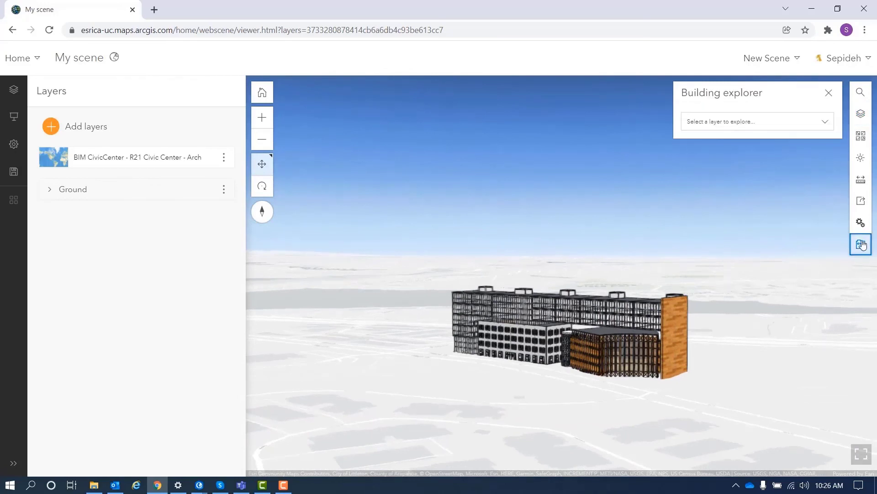
click(827, 127)
click(791, 142)
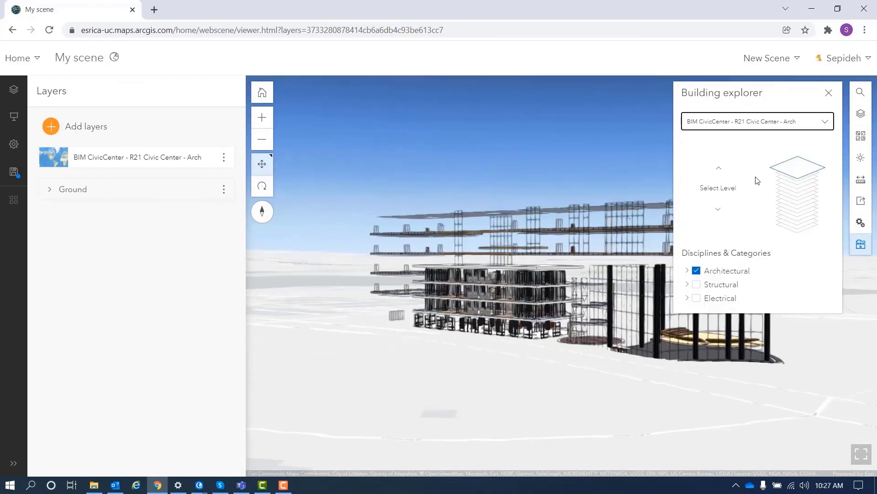
click(697, 285)
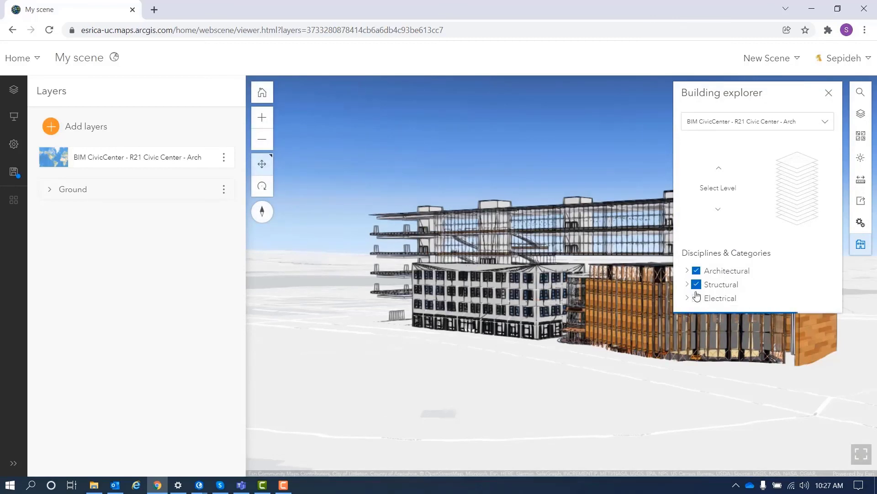
click(697, 298)
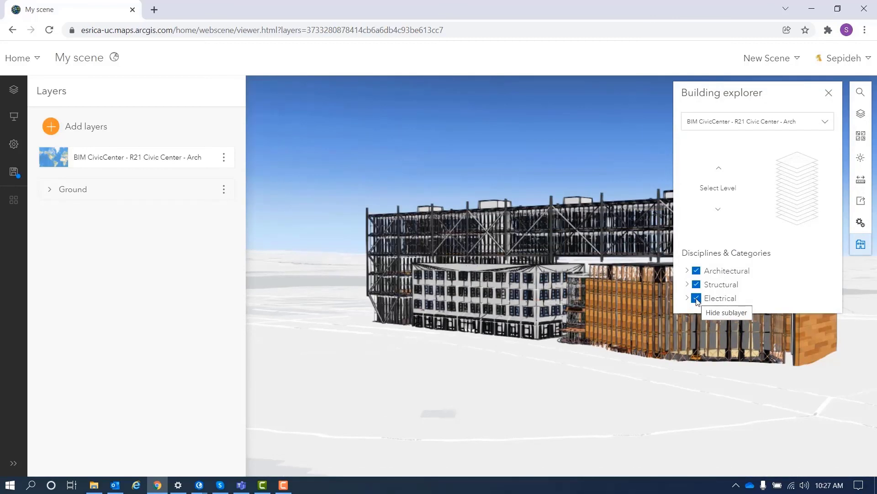